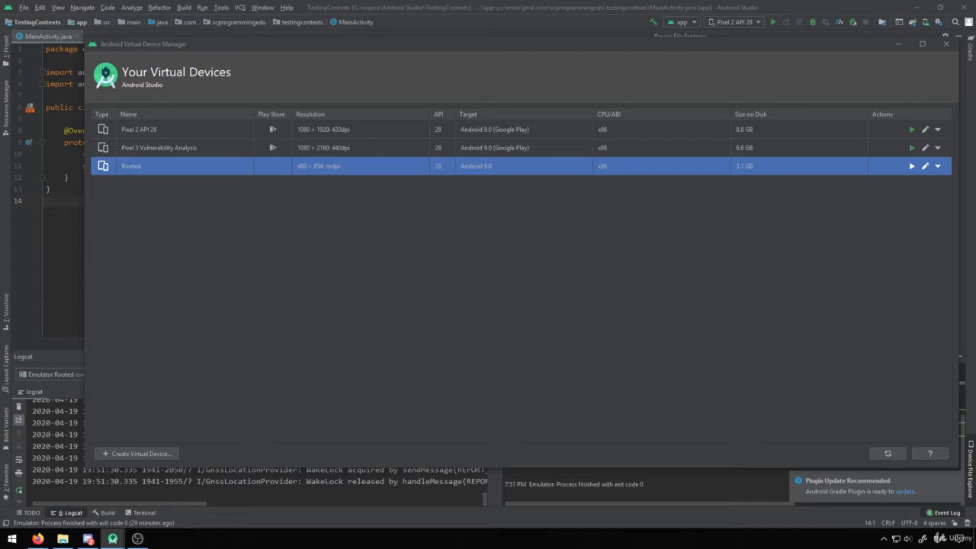
- Start a new virtual device and choose the 5.4" FWVGA phone as its hardware definition
{"action": "left_click", "coordinate": [137, 453]}
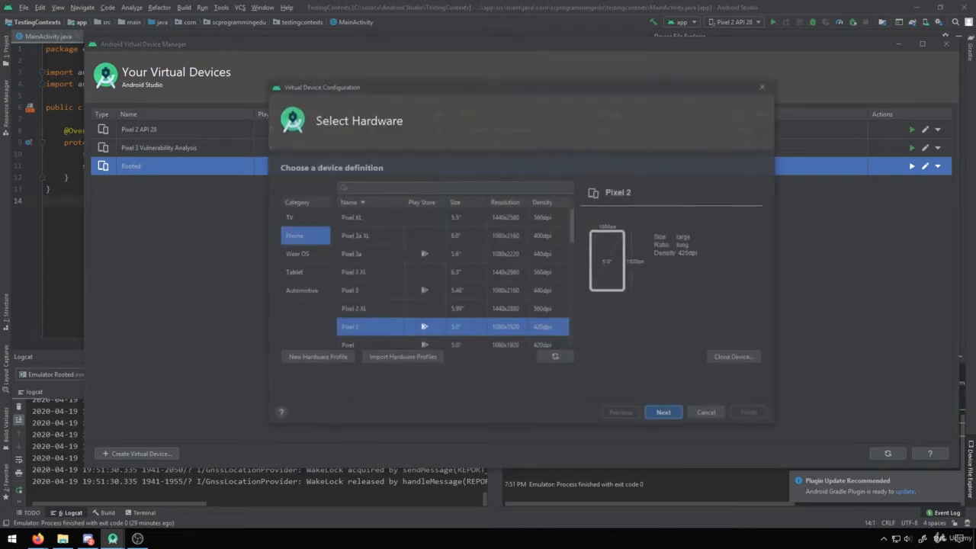
{"action": "scroll", "coordinate": [453, 280], "scroll_direction": "down", "scroll_amount": 5}
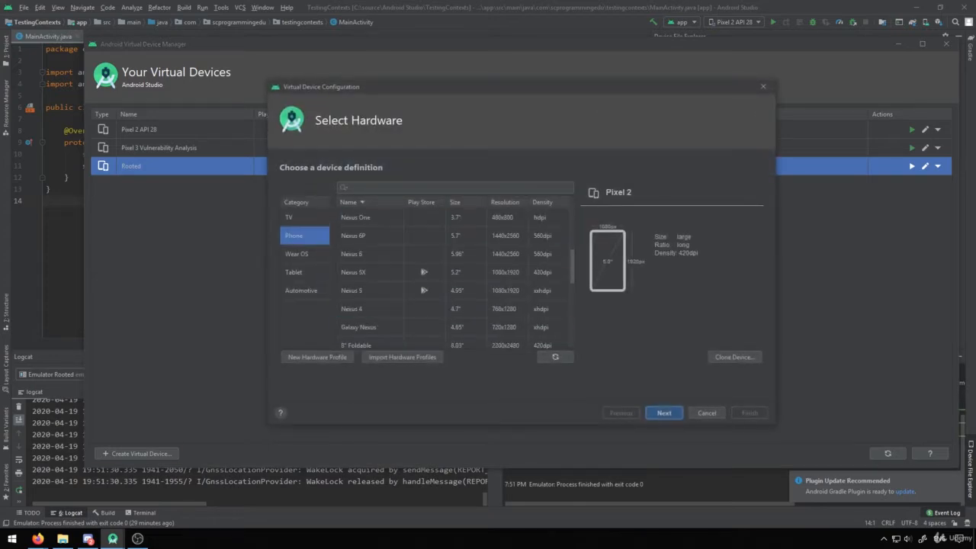
{"action": "scroll", "coordinate": [453, 281], "scroll_direction": "up", "scroll_amount": 4}
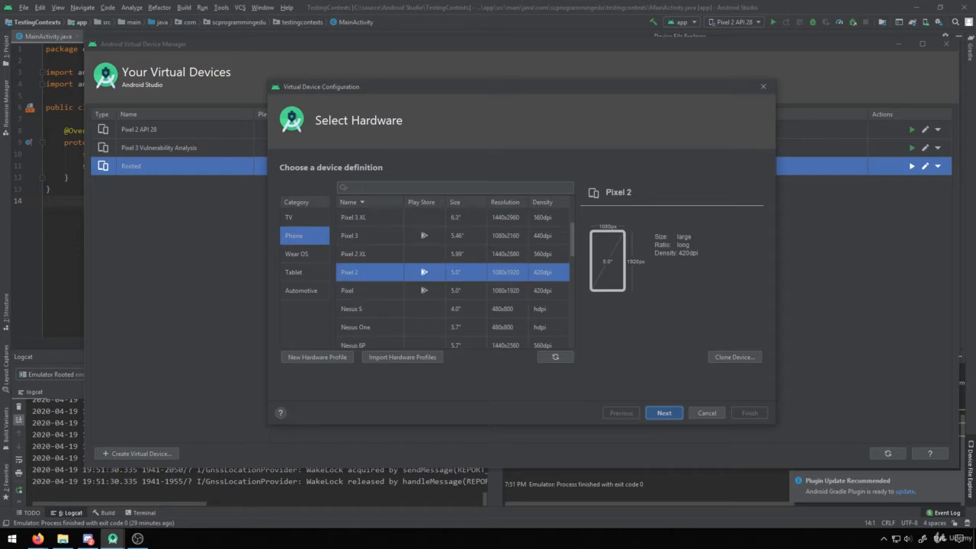
{"action": "left_click", "coordinate": [397, 218]}
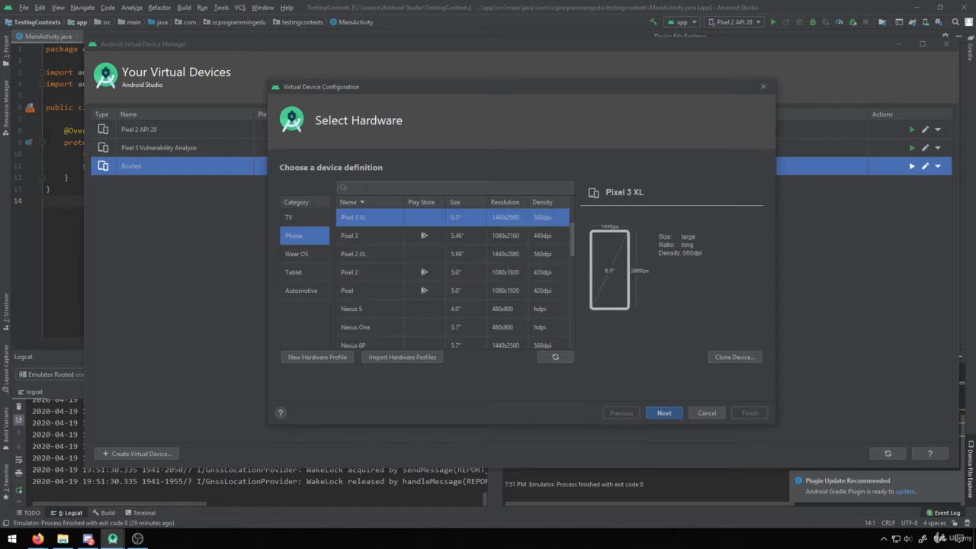
{"action": "scroll", "coordinate": [453, 281], "scroll_direction": "down", "scroll_amount": 3}
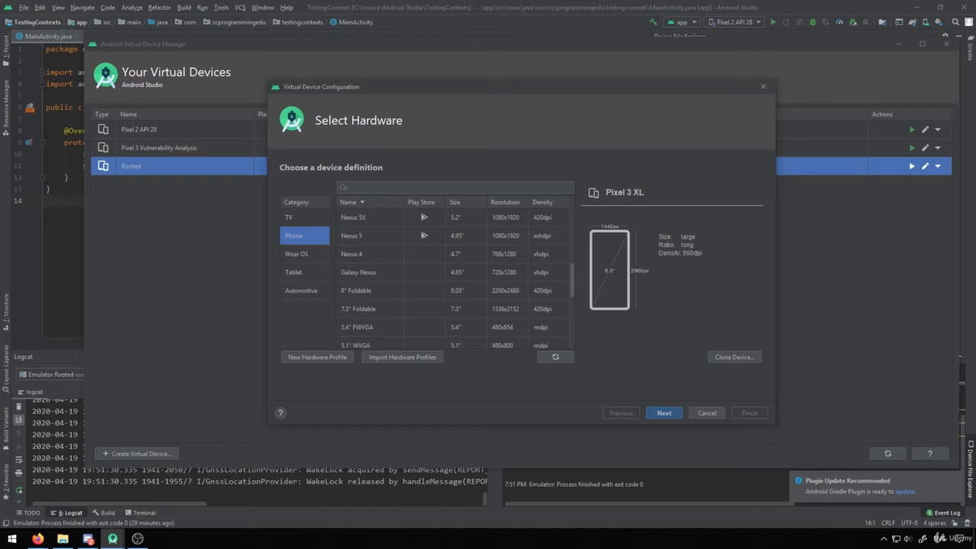
{"action": "left_click", "coordinate": [396, 327]}
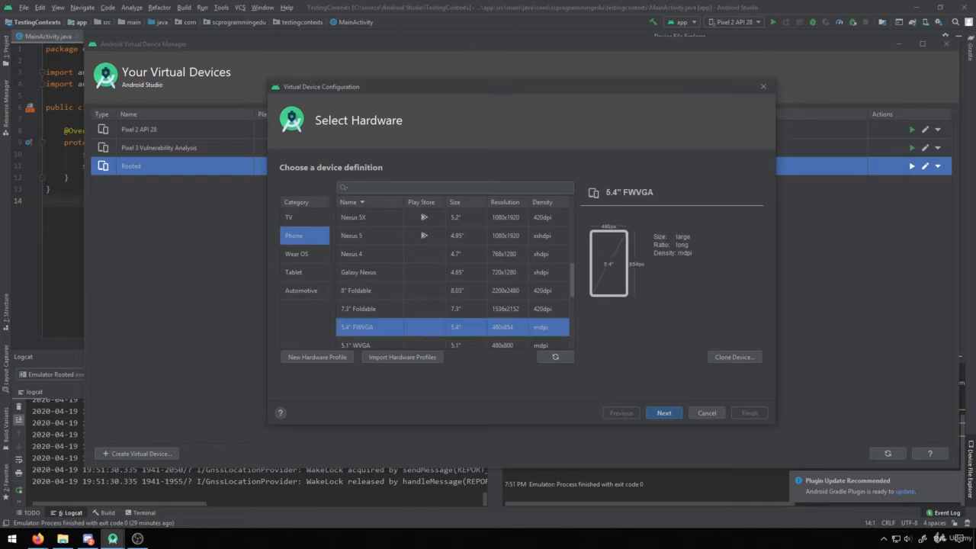
{"action": "scroll", "coordinate": [453, 281], "scroll_direction": "down", "scroll_amount": 1}
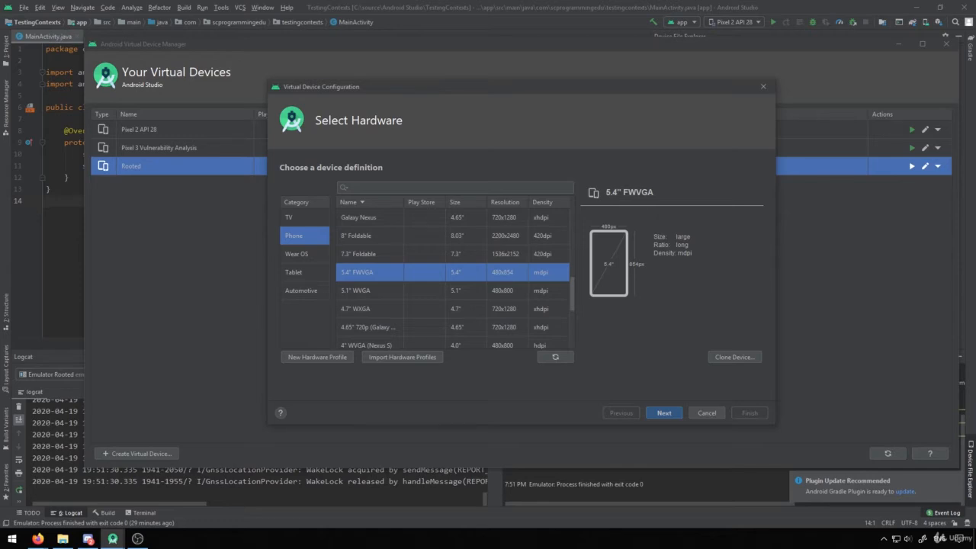
{"action": "left_click_drag", "start_coordinate": [404, 202], "coordinate": [442, 202]}
{"action": "scroll", "coordinate": [453, 280], "scroll_direction": "down", "scroll_amount": 1}
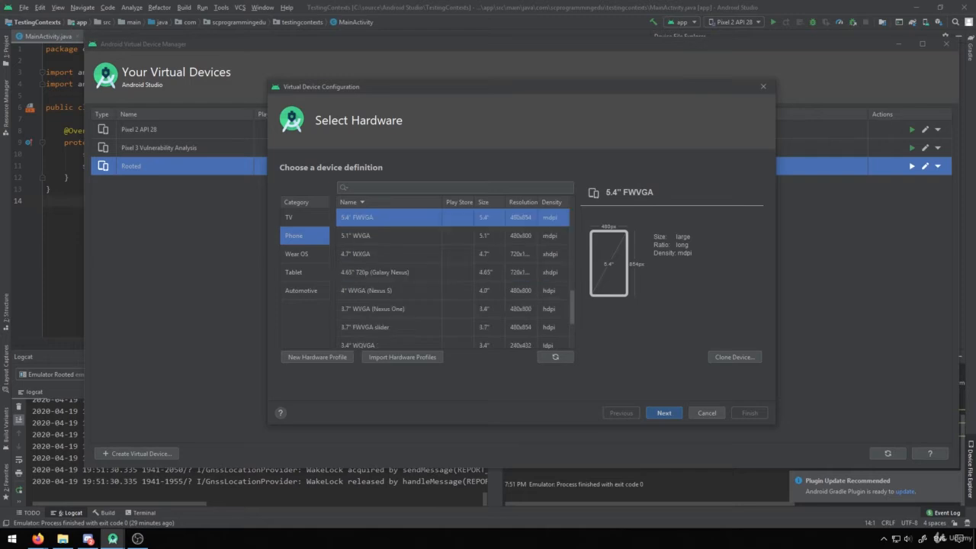
{"action": "scroll", "coordinate": [453, 281], "scroll_direction": "up", "scroll_amount": 4}
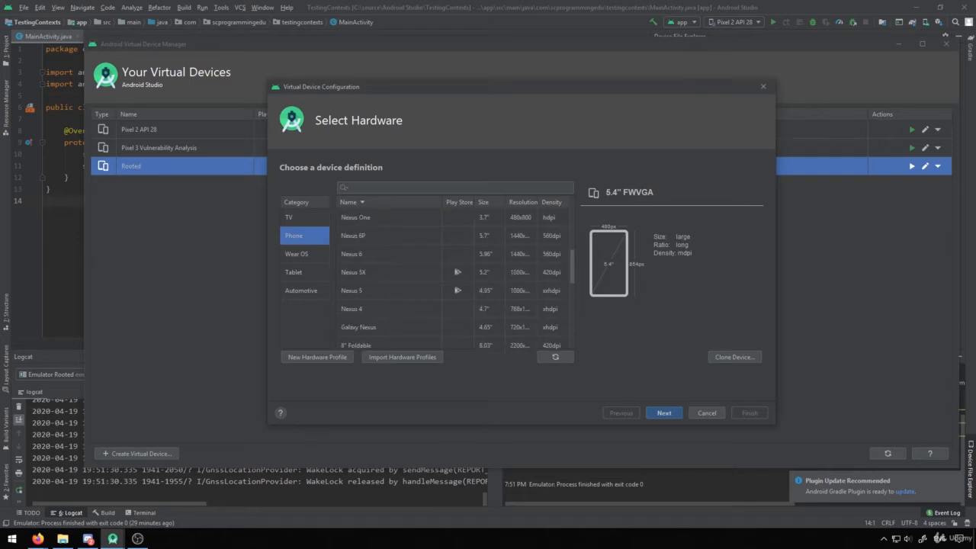
{"action": "scroll", "coordinate": [453, 281], "scroll_direction": "down", "scroll_amount": 1}
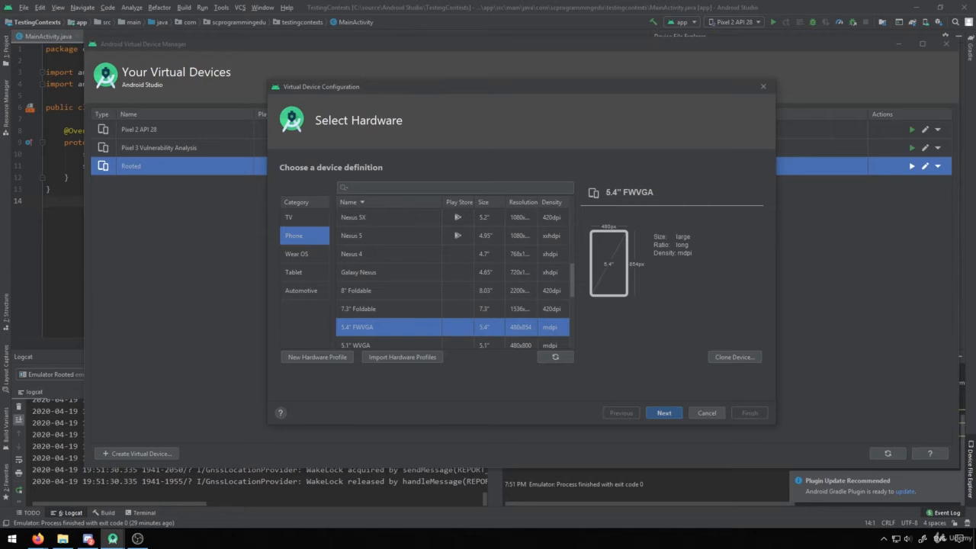
{"action": "left_click", "coordinate": [664, 412]}
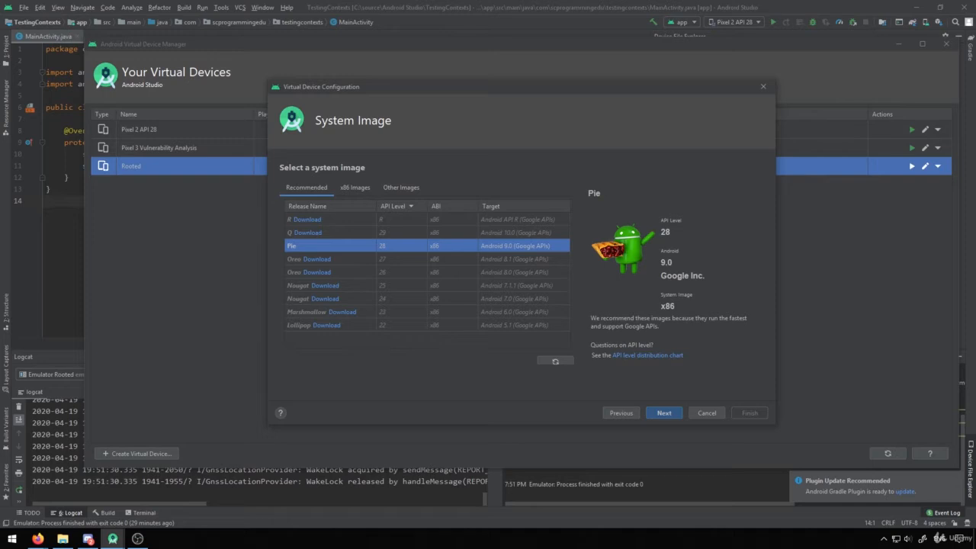
- Choose the Pie x86 system image, API level 28, with target Android 9.0 without Google APIs
{"action": "left_click", "coordinate": [355, 188]}
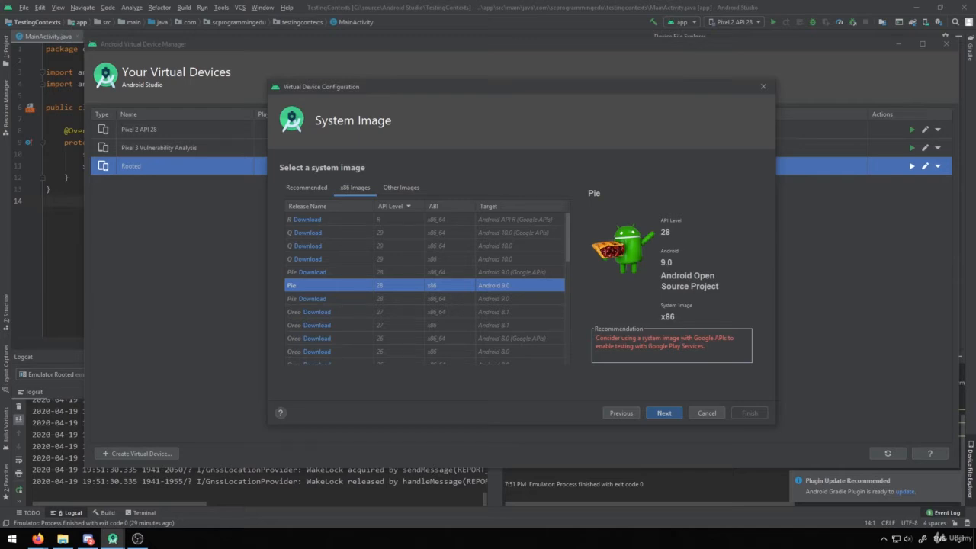
{"action": "left_click", "coordinate": [312, 273]}
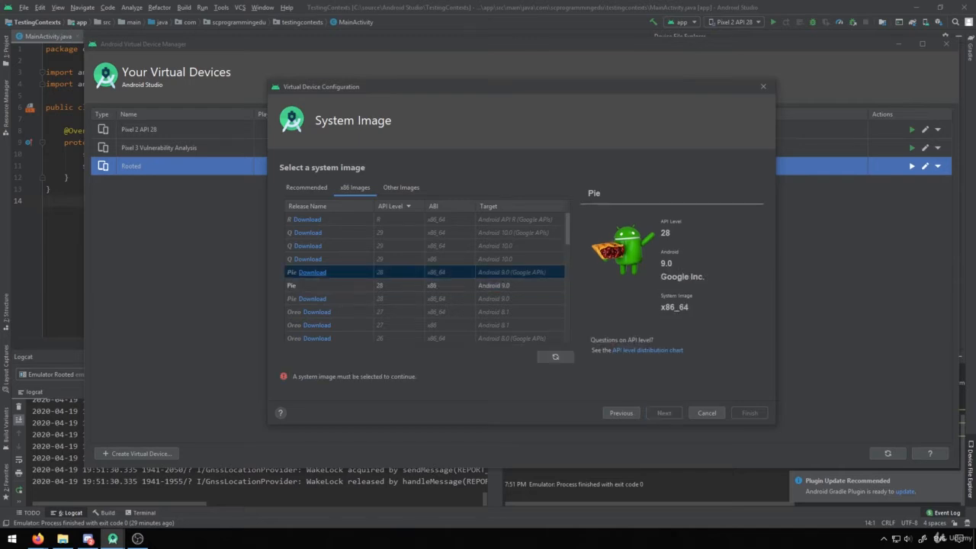
{"action": "left_click", "coordinate": [313, 285]}
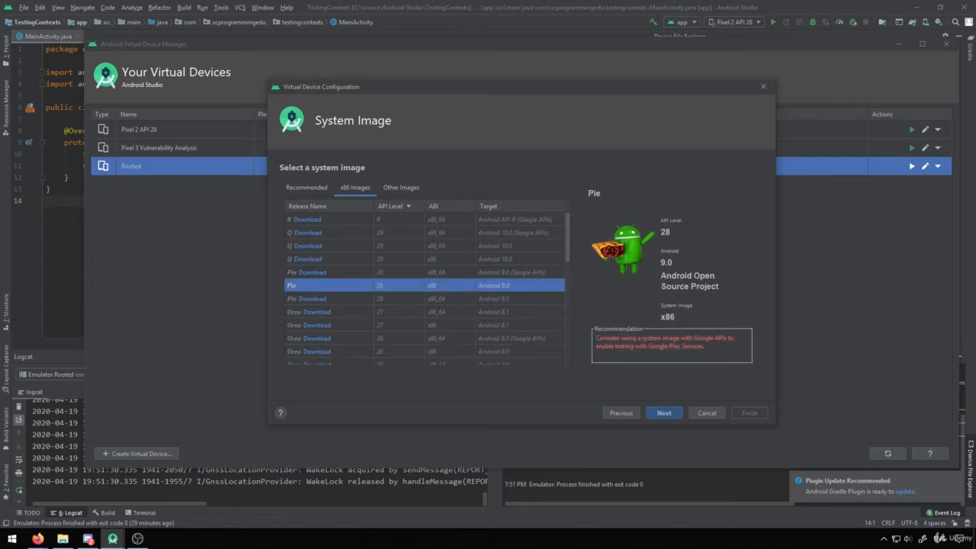
{"action": "scroll", "coordinate": [314, 287], "scroll_direction": "down", "scroll_amount": 5}
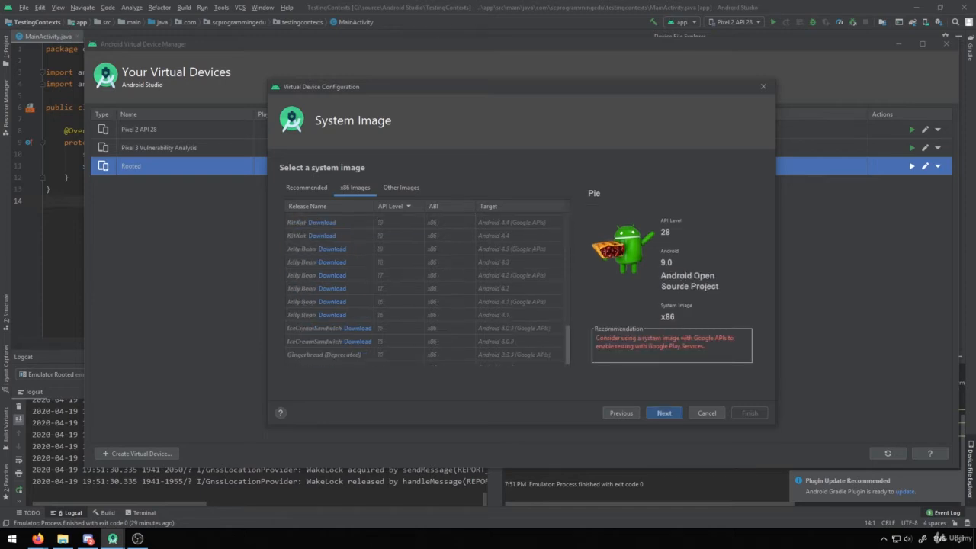
{"action": "scroll", "coordinate": [314, 287], "scroll_direction": "up", "scroll_amount": 10}
{"action": "left_click", "coordinate": [307, 188]}
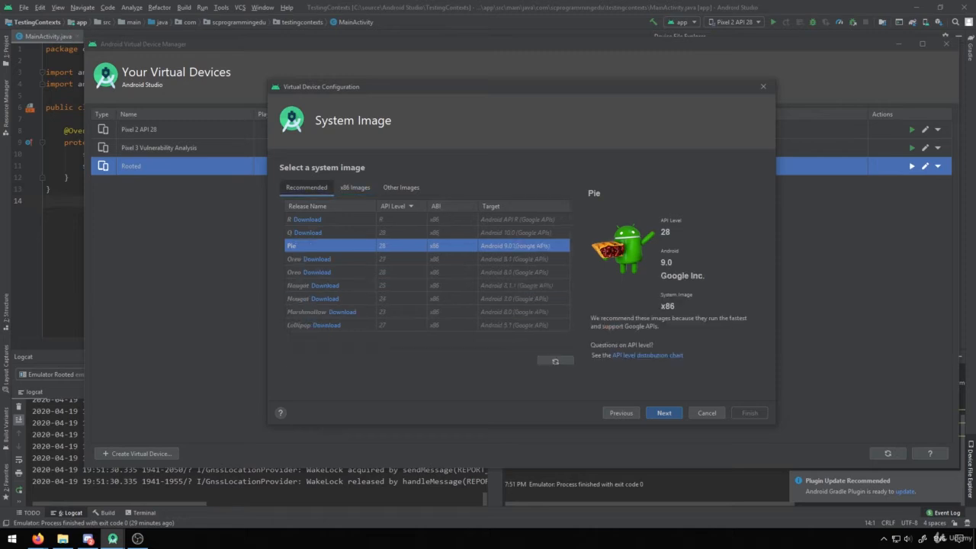
{"action": "left_click", "coordinate": [311, 260]}
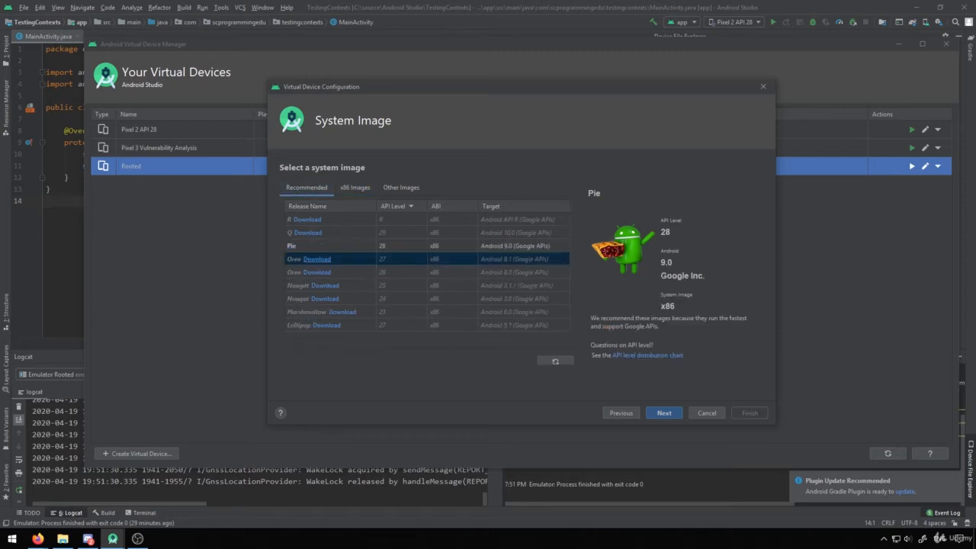
{"action": "left_click", "coordinate": [311, 246]}
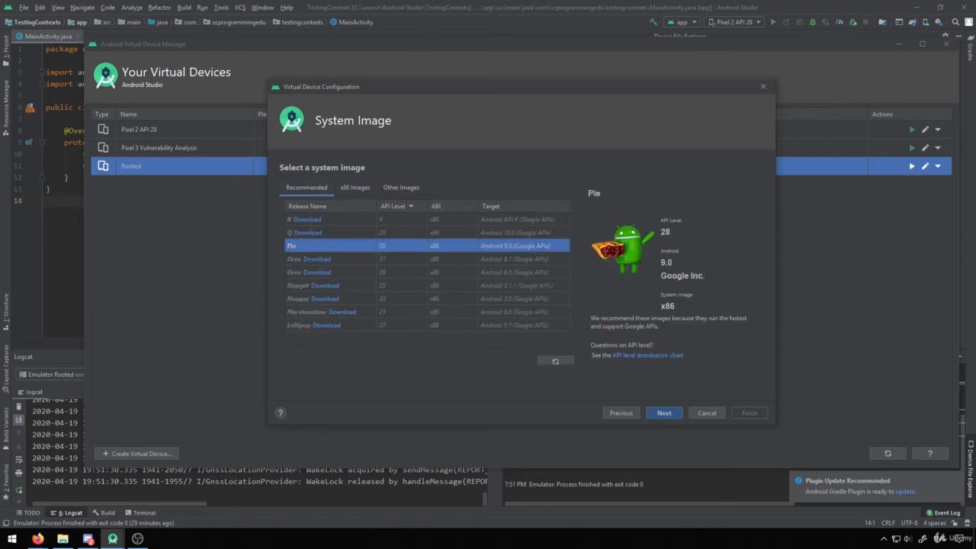
{"action": "left_click", "coordinate": [354, 188]}
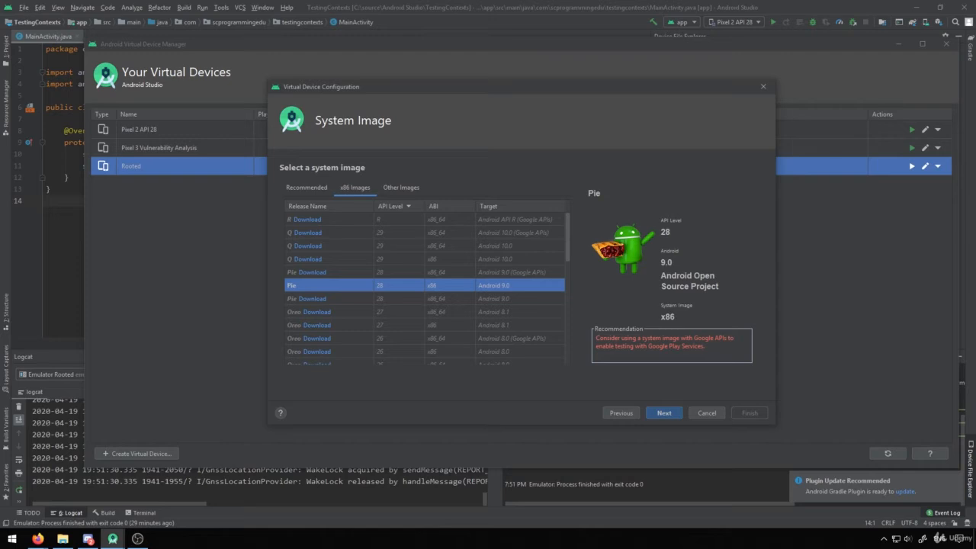
{"action": "left_click", "coordinate": [665, 413]}
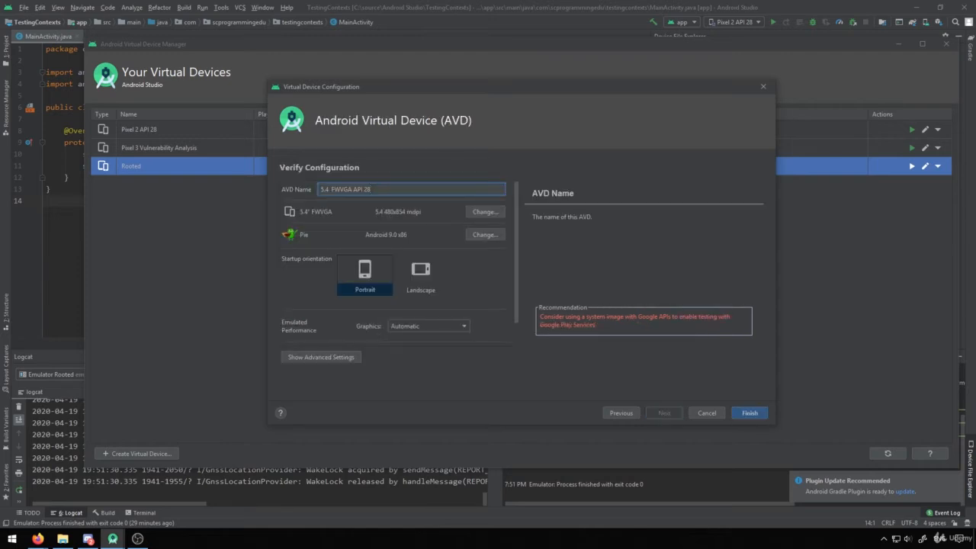
- Name the virtual device "Rooted 2", finish creating it and launch it in the emulator
{"action": "key", "text": "ctrl+a"}
{"action": "type", "text": "Rooted 2"}
{"action": "key", "text": "Return"}
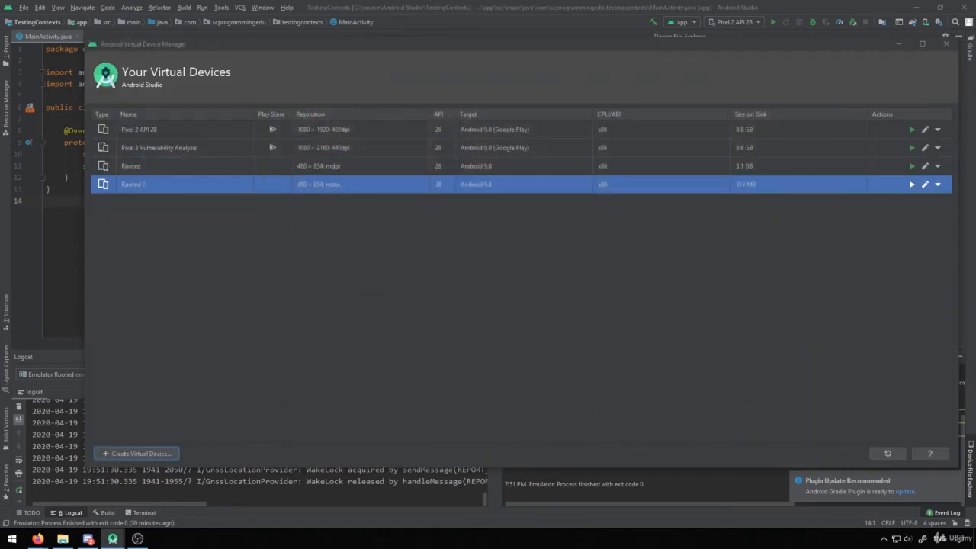
{"action": "left_click", "coordinate": [912, 185]}
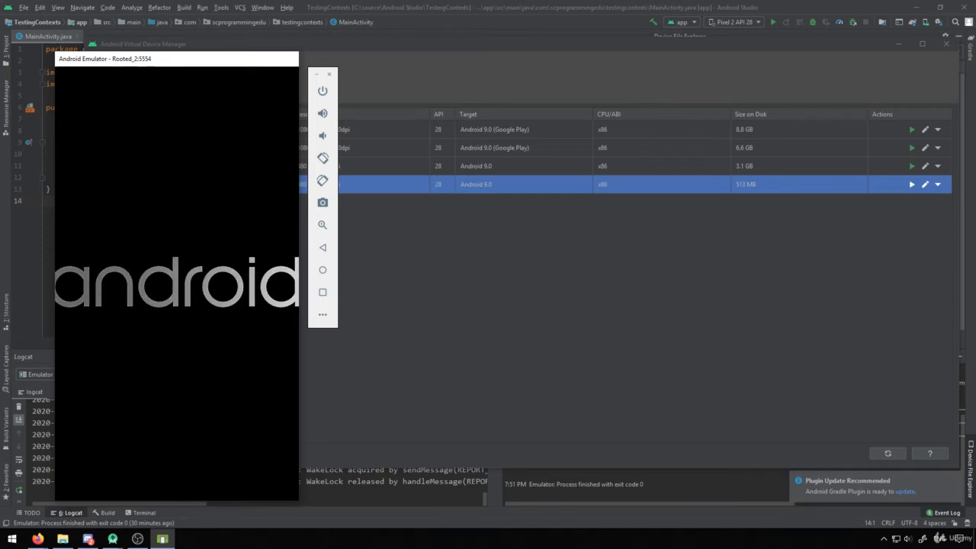
- Open a Windows Command Prompt and place its window beside the emulator
{"action": "key", "text": "super+r"}
{"action": "type", "text": "cmd"}
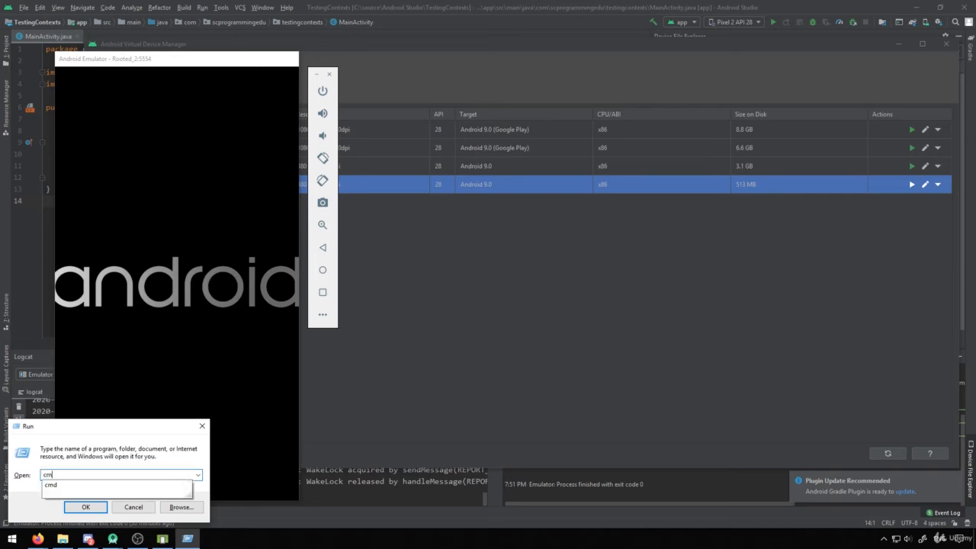
{"action": "key", "text": "Return"}
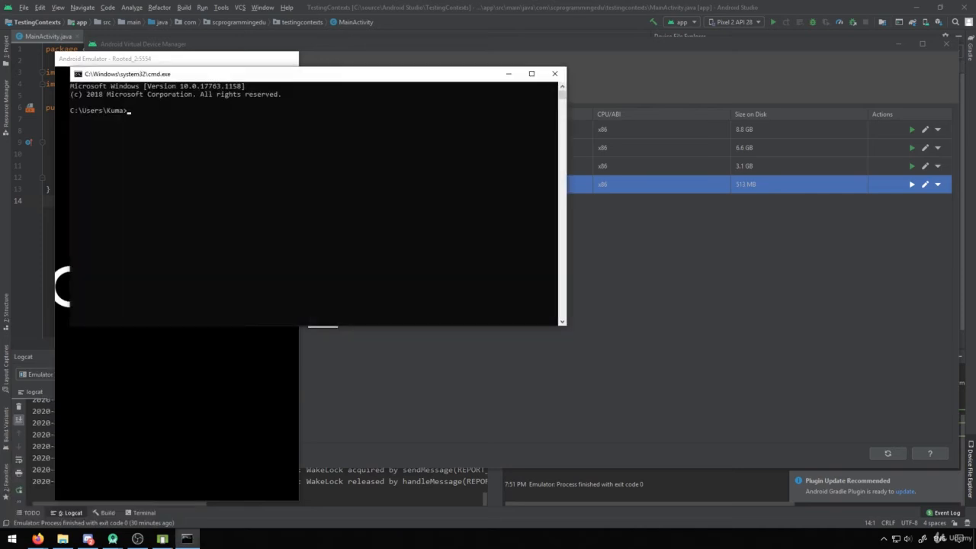
{"action": "left_click_drag", "start_coordinate": [356, 75], "coordinate": [693, 141]}
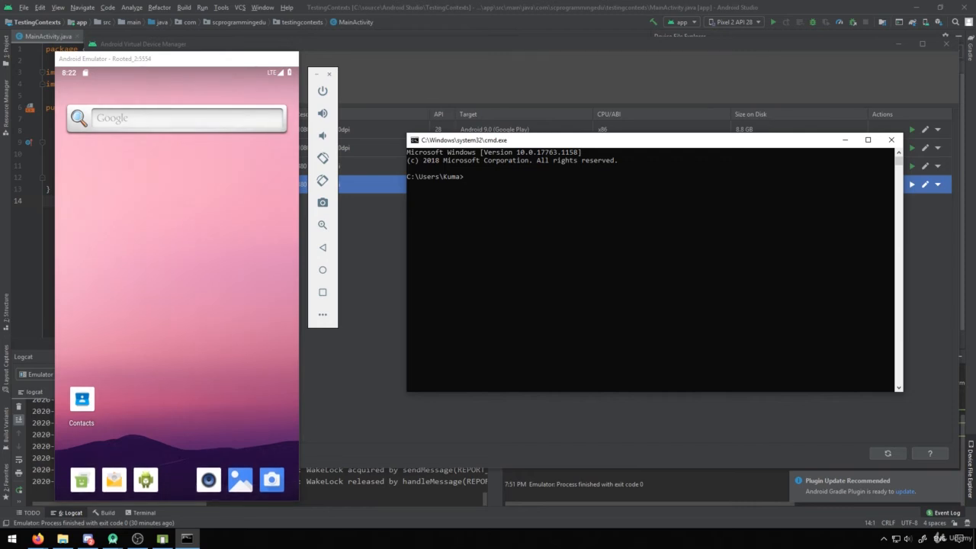
- Look at the apps installed on the emulator, and return to the Command Prompt
{"action": "left_click_drag", "start_coordinate": [176, 450], "coordinate": [177, 190]}
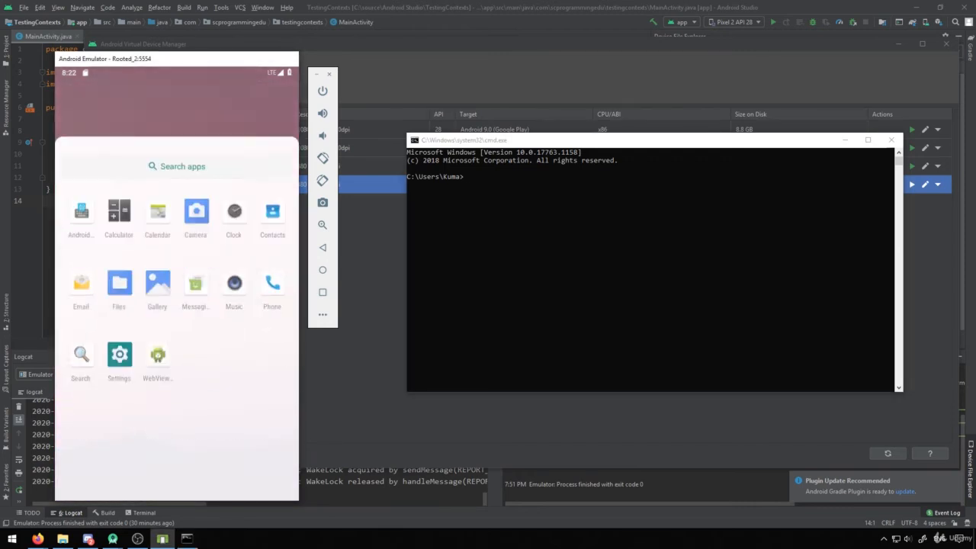
{"action": "left_click_drag", "start_coordinate": [177, 229], "coordinate": [177, 427]}
{"action": "left_click", "coordinate": [648, 259]}
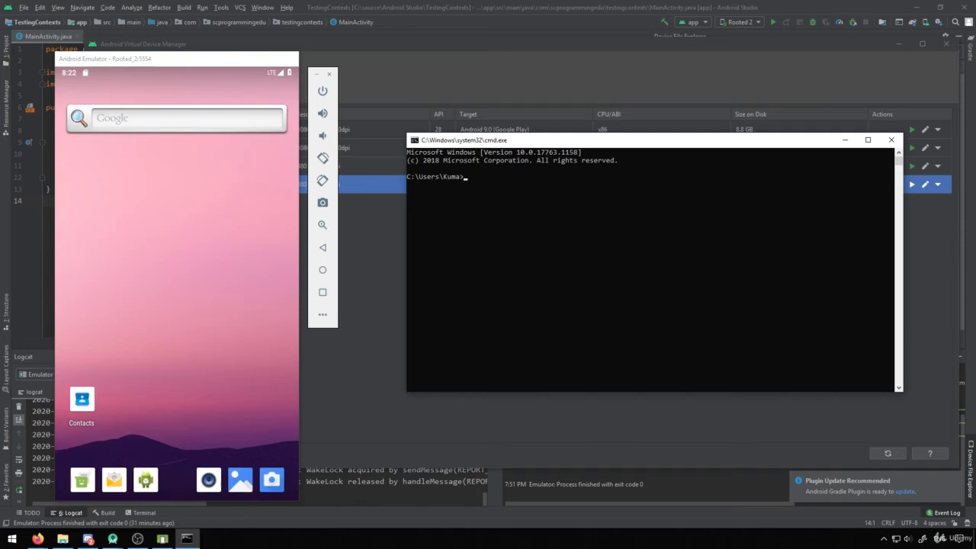
- Open a device shell with "adb shell" and list the root directory with "ls", highlighting the access errors
{"action": "type", "text": "adb shell"}
{"action": "key", "text": "Return"}
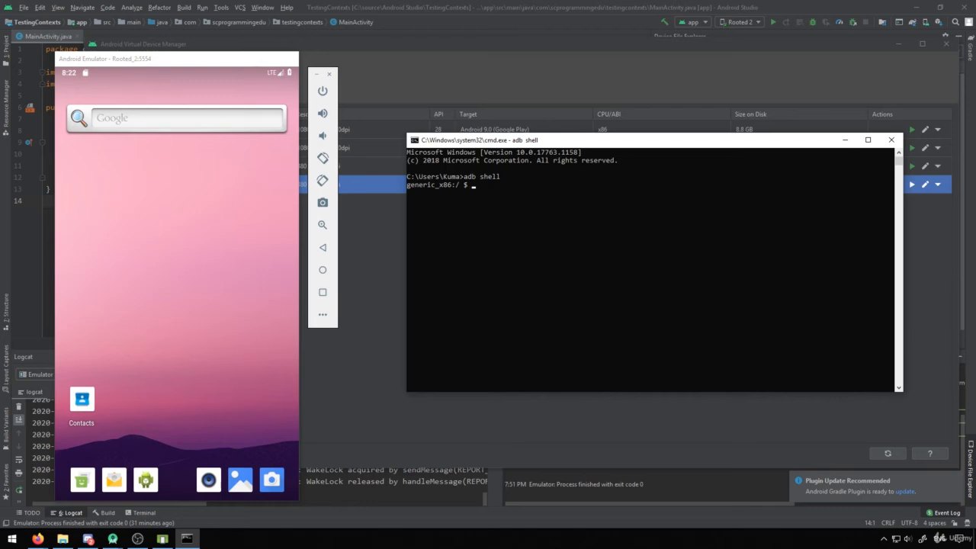
{"action": "type", "text": "ls"}
{"action": "key", "text": "Return"}
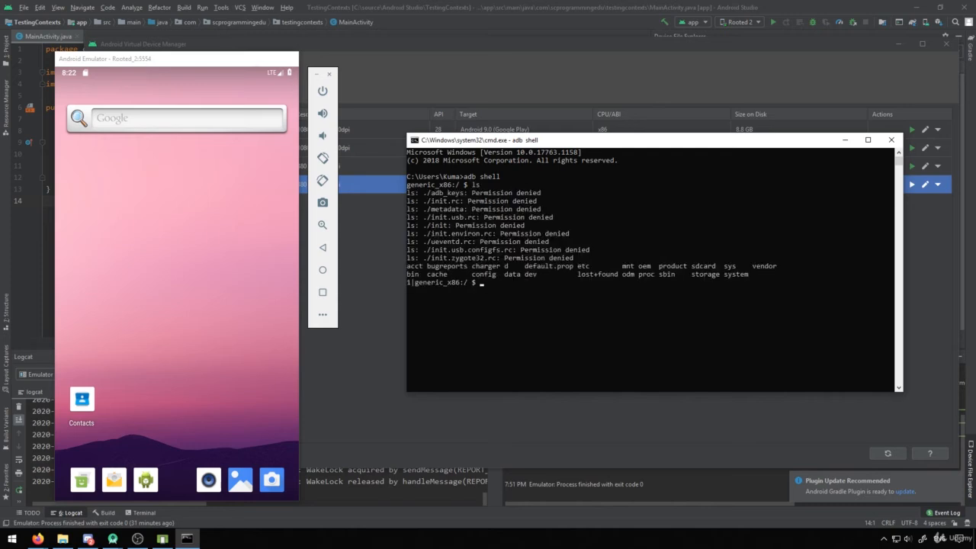
{"action": "left_click_drag", "start_coordinate": [581, 258], "coordinate": [407, 192]}
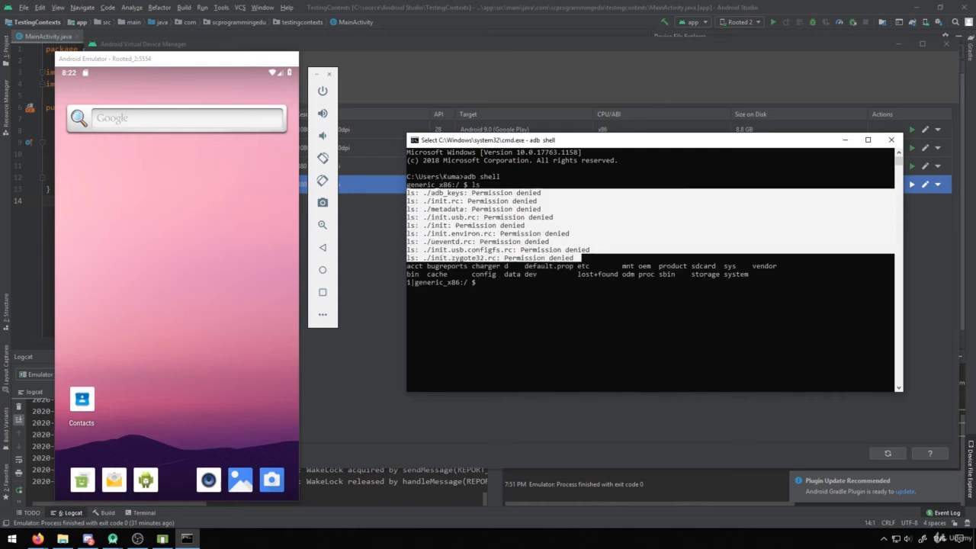
{"action": "left_click", "coordinate": [531, 291]}
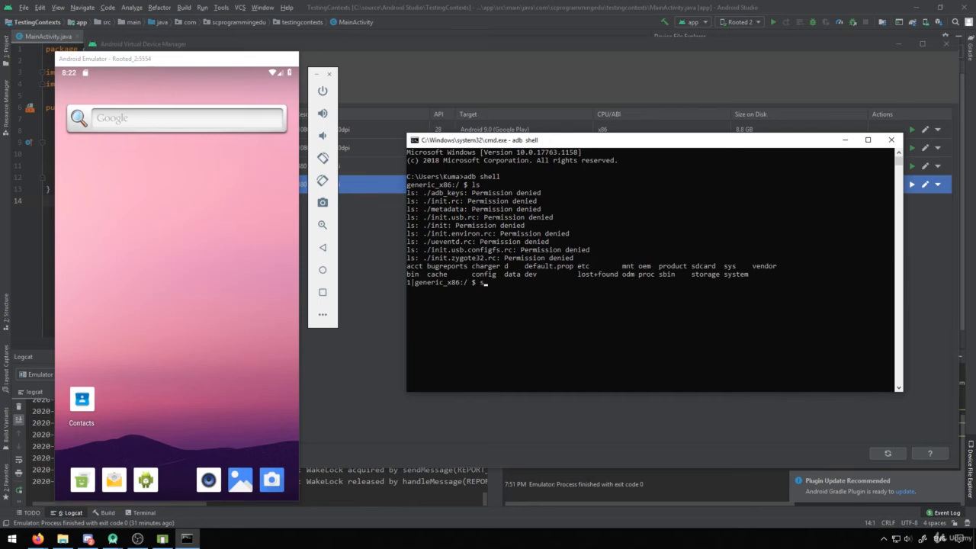
- Switch to the superuser with "su" and list the root directory again with "ls"
{"action": "type", "text": "su"}
{"action": "key", "text": "Return"}
{"action": "left_click", "coordinate": [466, 290]}
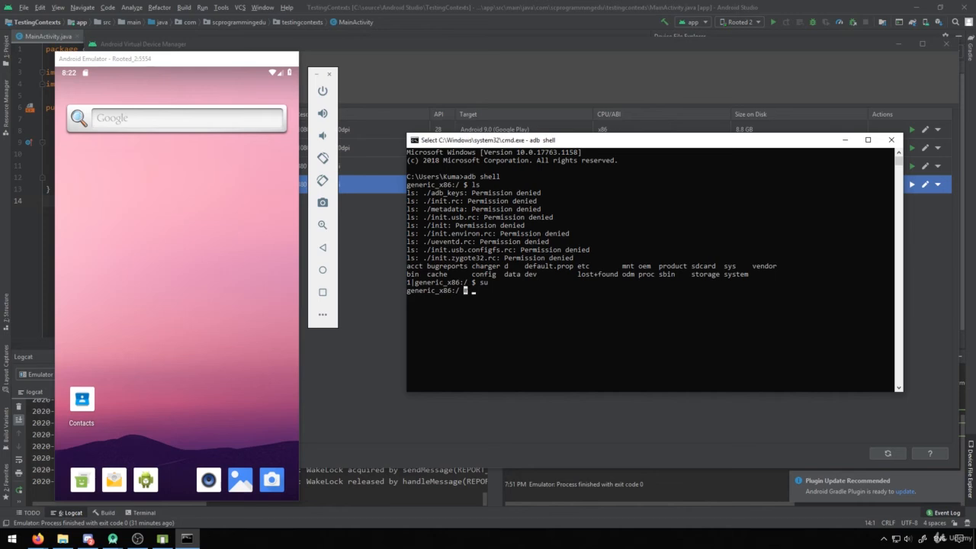
{"action": "left_click", "coordinate": [475, 307]}
{"action": "key", "text": "Escape"}
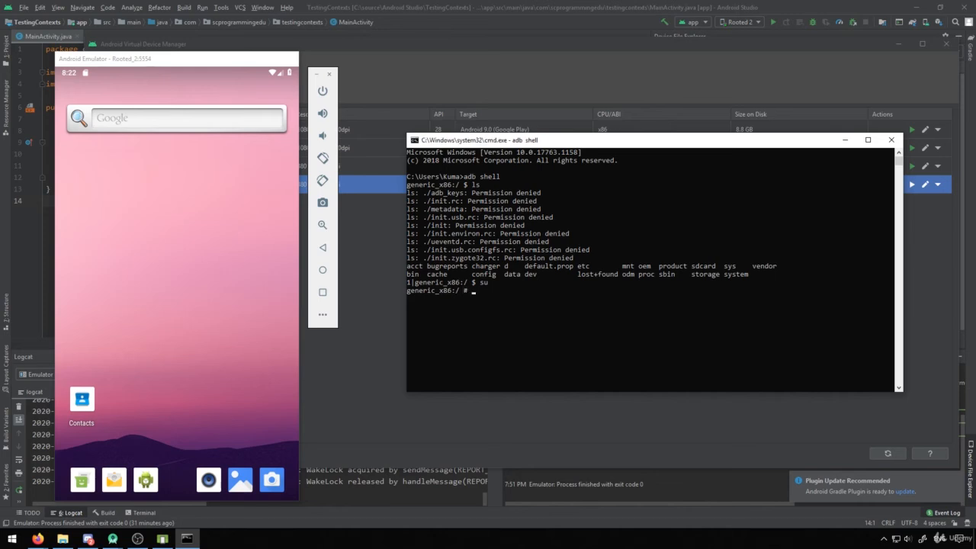
{"action": "type", "text": "ls"}
{"action": "key", "text": "Return"}
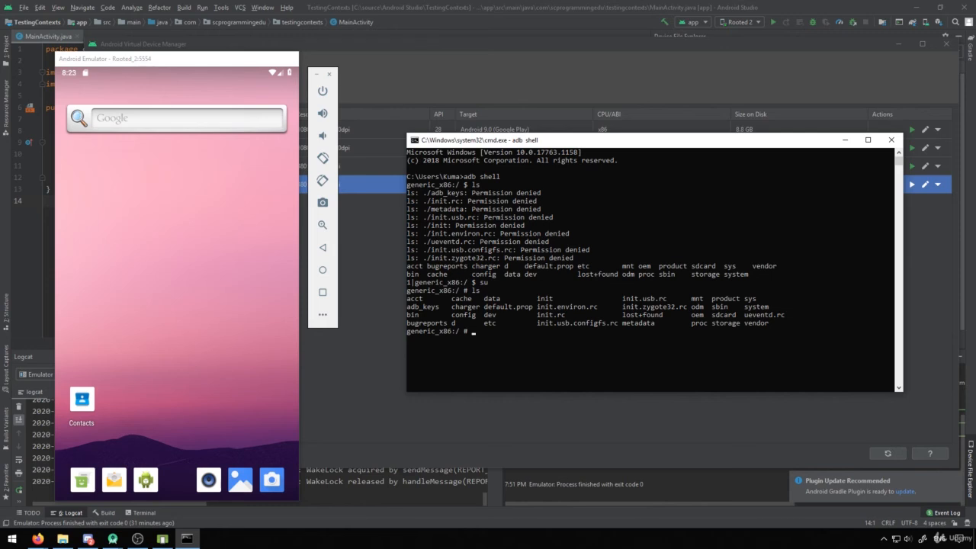
- Change into the /data/data directory and list the application package folders with "ls"
{"action": "type", "text": "cd data"}
{"action": "key", "text": "Return"}
{"action": "type", "text": "cd"}
{"action": "type", "text": "a"}
{"action": "key", "text": "Return"}
{"action": "type", "text": "ls"}
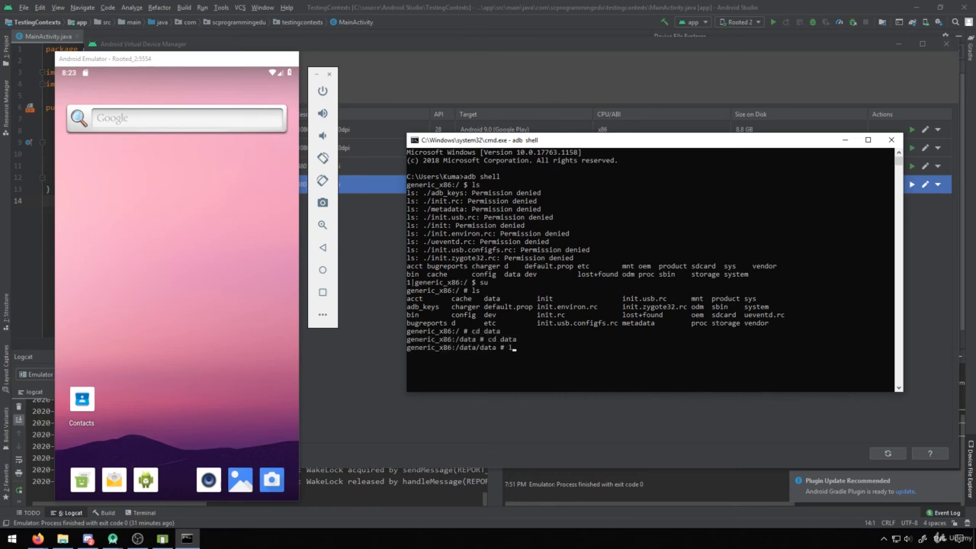
{"action": "key", "text": "Return"}
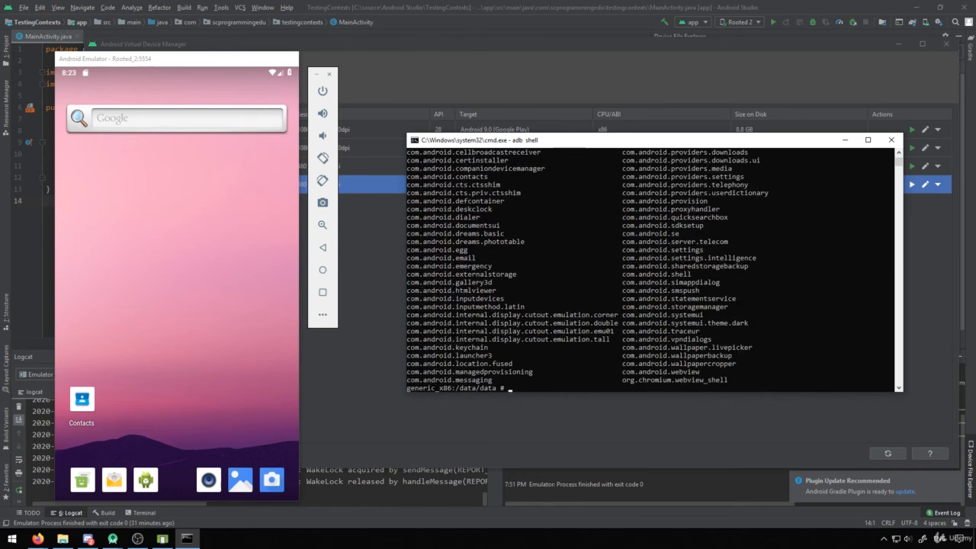
{"action": "scroll", "coordinate": [652, 270], "scroll_direction": "up", "scroll_amount": 7}
{"action": "scroll", "coordinate": [652, 271], "scroll_direction": "down", "scroll_amount": 7}
{"action": "scroll", "coordinate": [652, 271], "scroll_direction": "down", "scroll_amount": 4}
{"action": "scroll", "coordinate": [652, 271], "scroll_direction": "up", "scroll_amount": 3}
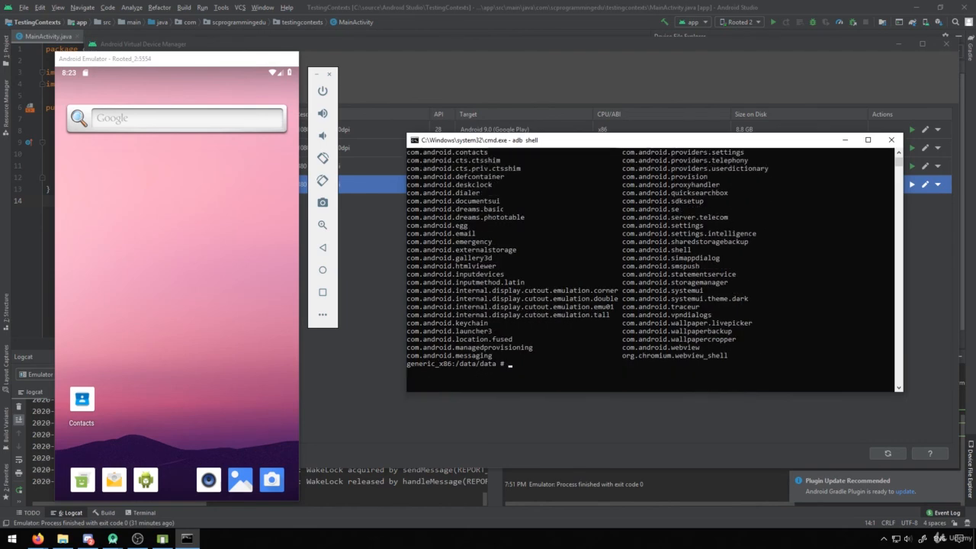